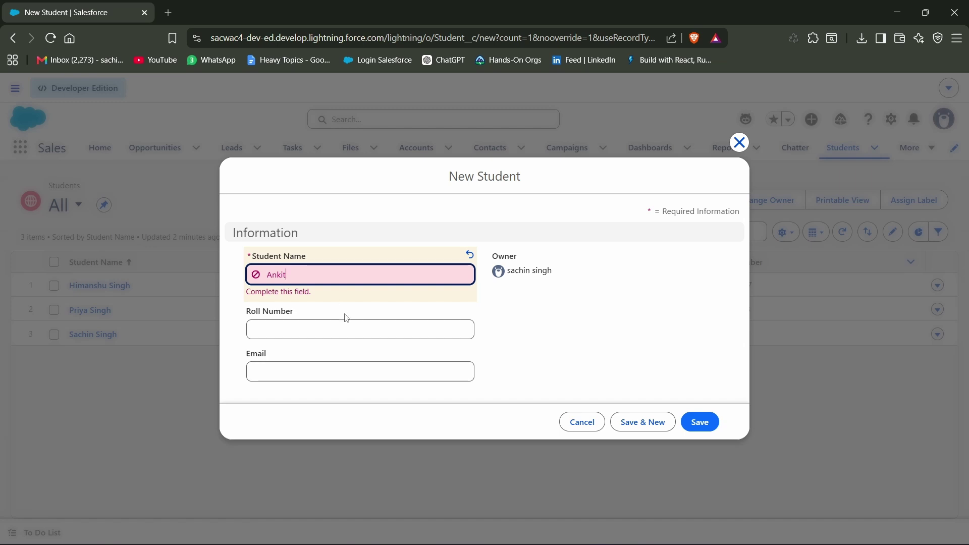
Fill in the new student's roll number and e-mail address, then save the record.
click(348, 323)
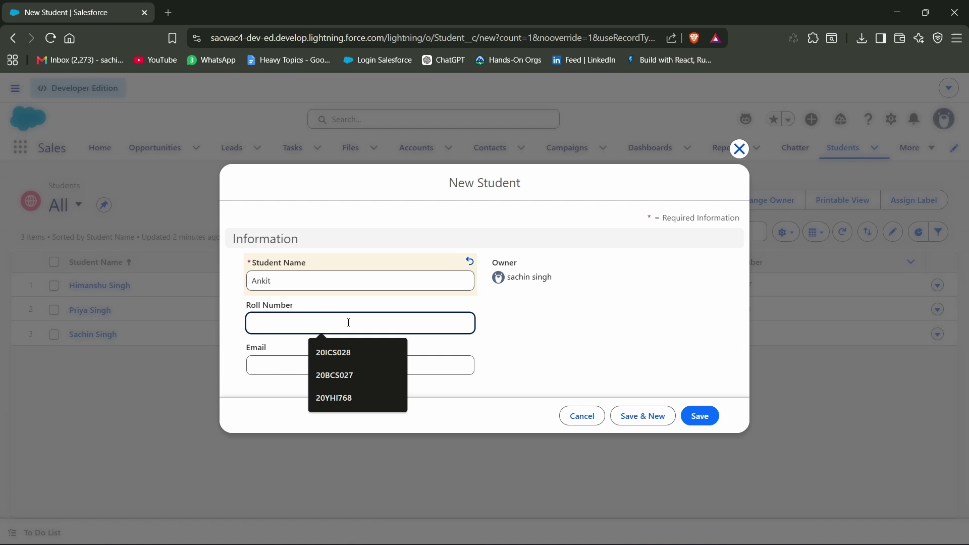
text(5213th54)
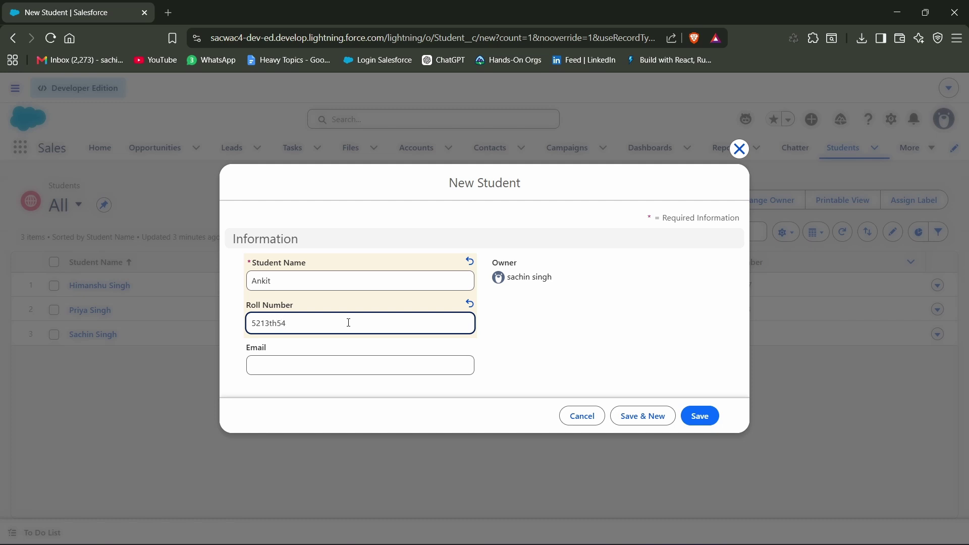
click(315, 361)
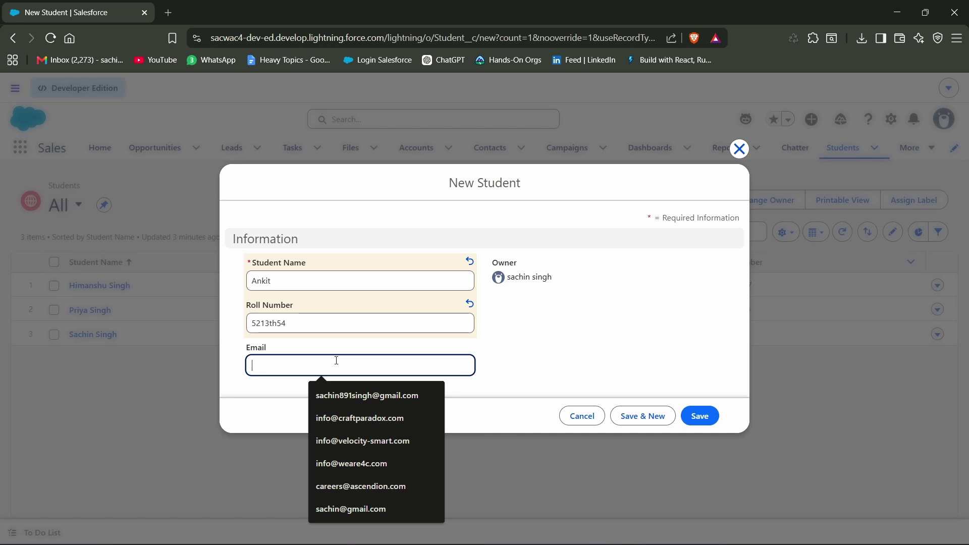
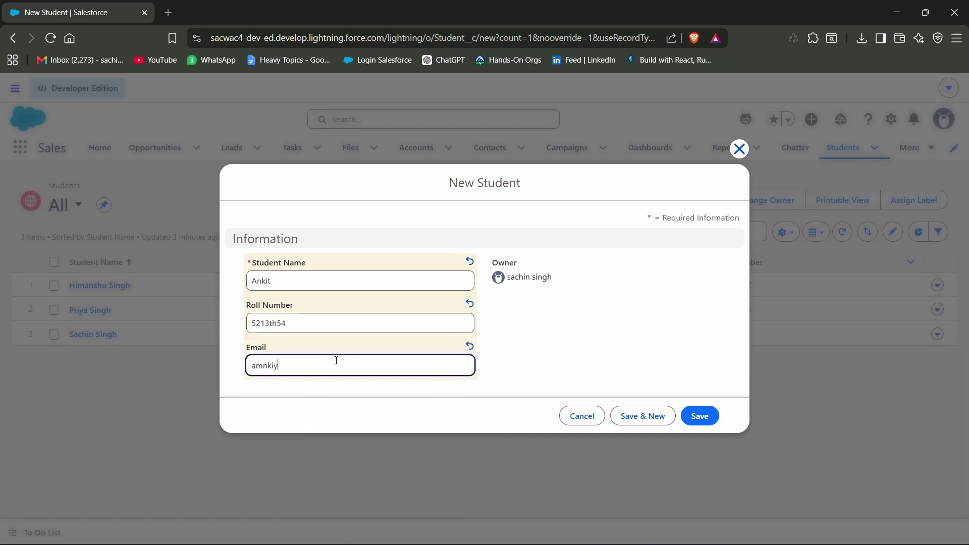
click(699, 416)
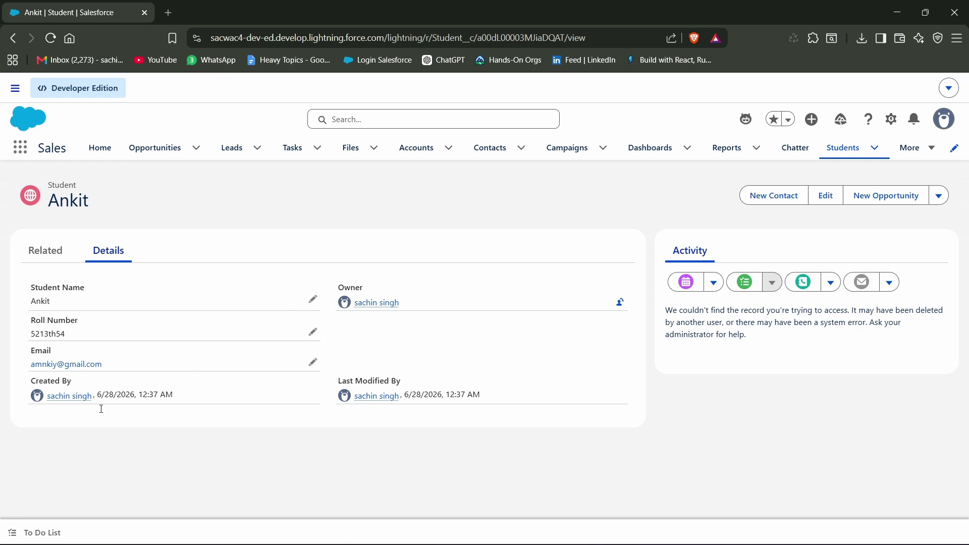
Switch the Students list to the All view to see every student's e-mail and roll number.
click(846, 154)
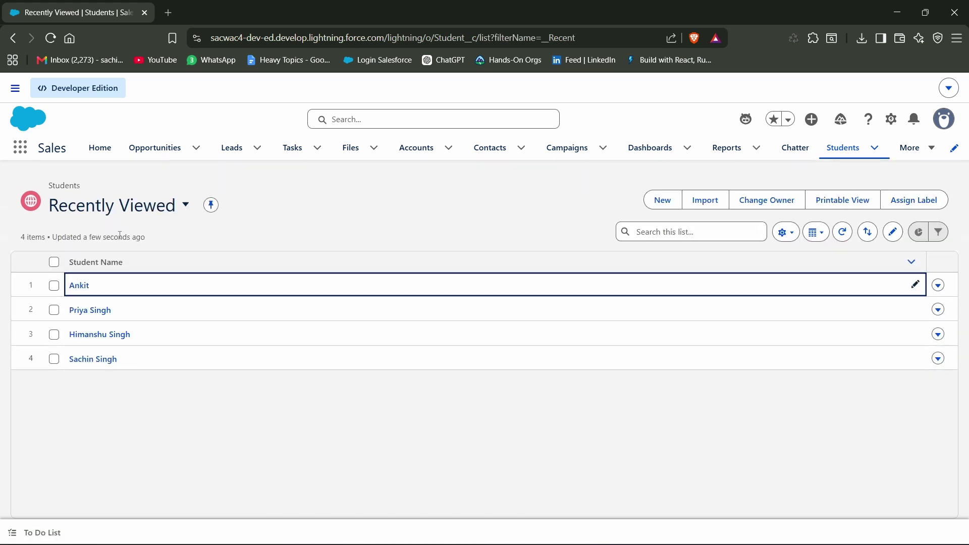
click(133, 215)
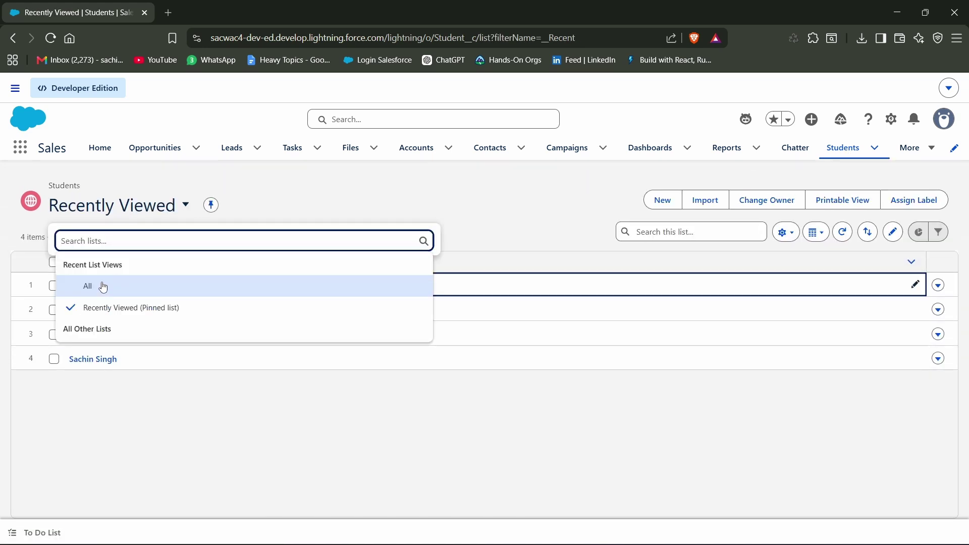
click(102, 283)
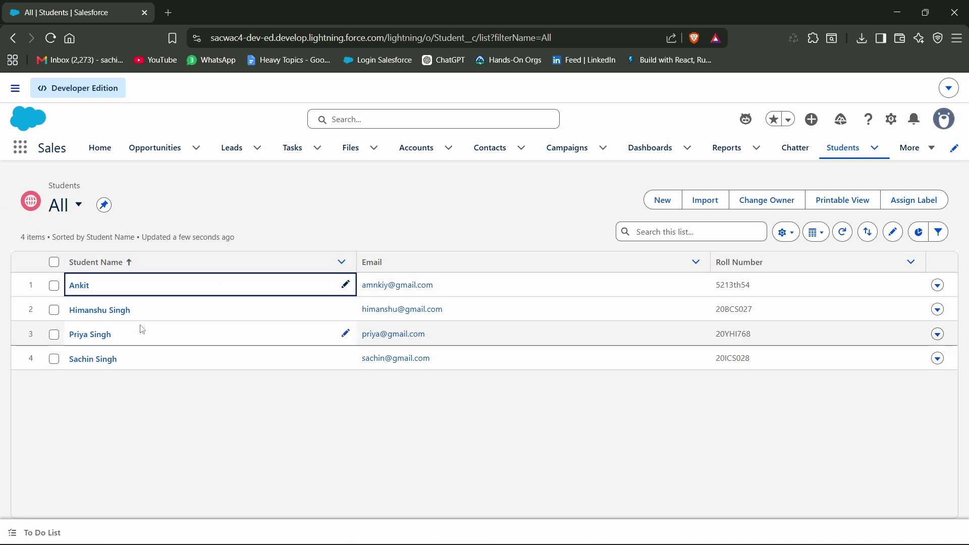
Open the newly created student's record, then go back to the Recently Viewed students list.
click(78, 293)
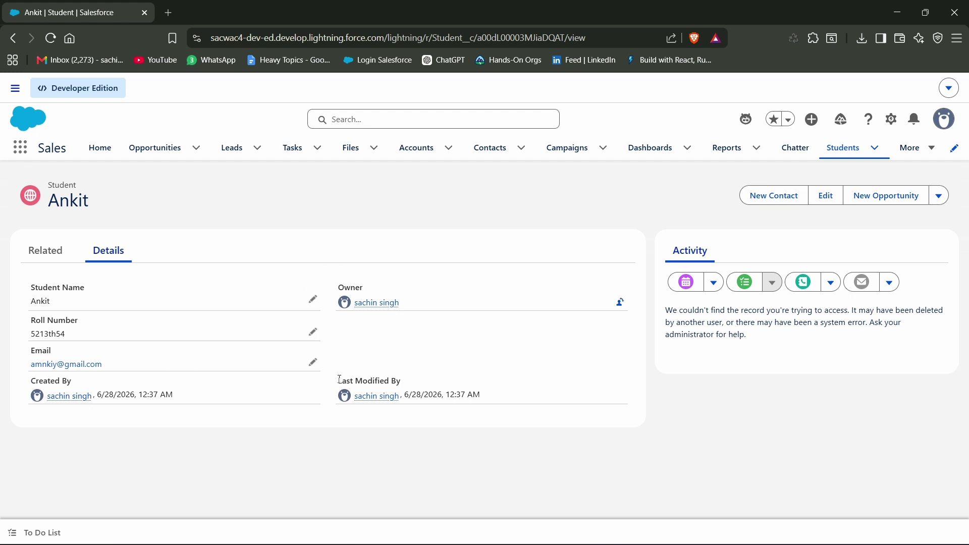
drag(339, 380, 517, 403)
click(552, 406)
click(830, 154)
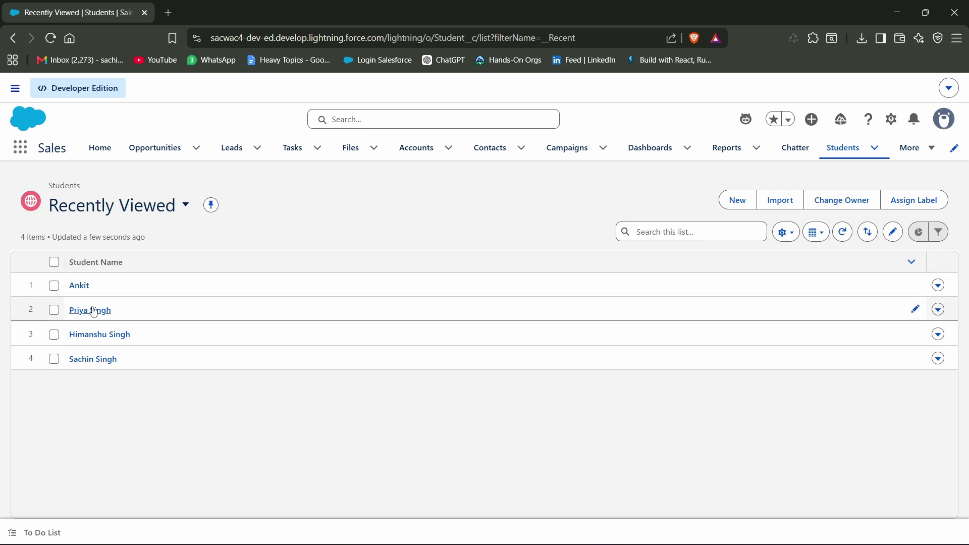
Append ' 2' to the student's name on their record, save it, and return to the Students list.
click(98, 335)
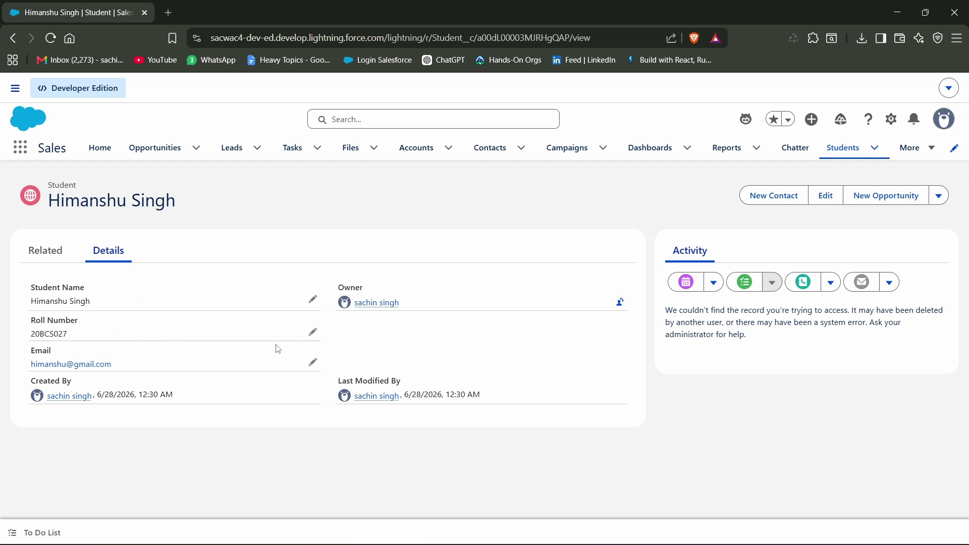
click(313, 303)
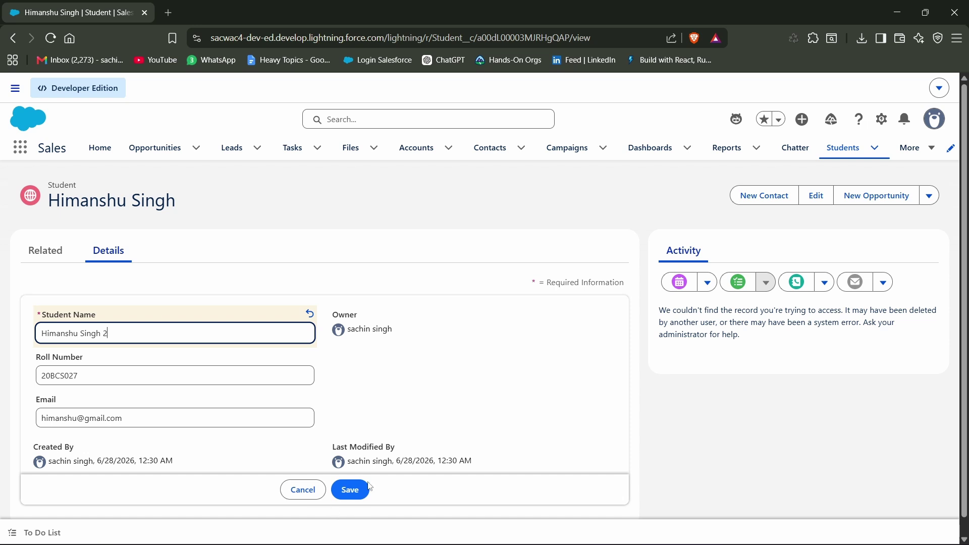
click(350, 490)
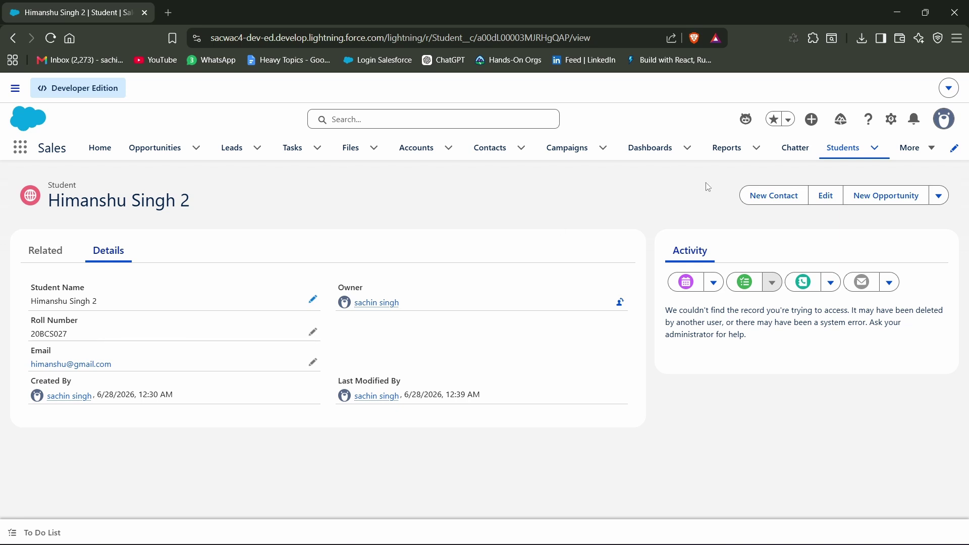
click(842, 151)
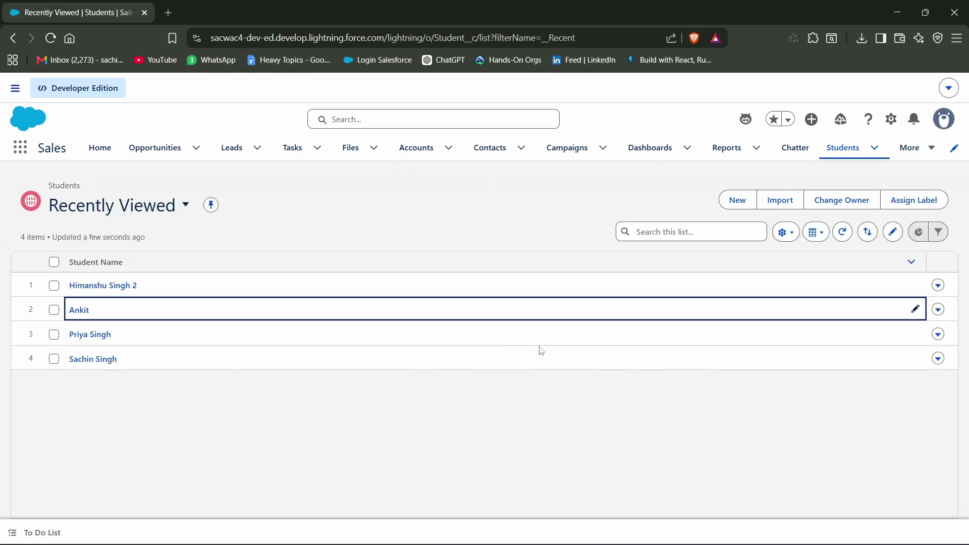
Delete the newly created student from its row in the Students list.
click(938, 310)
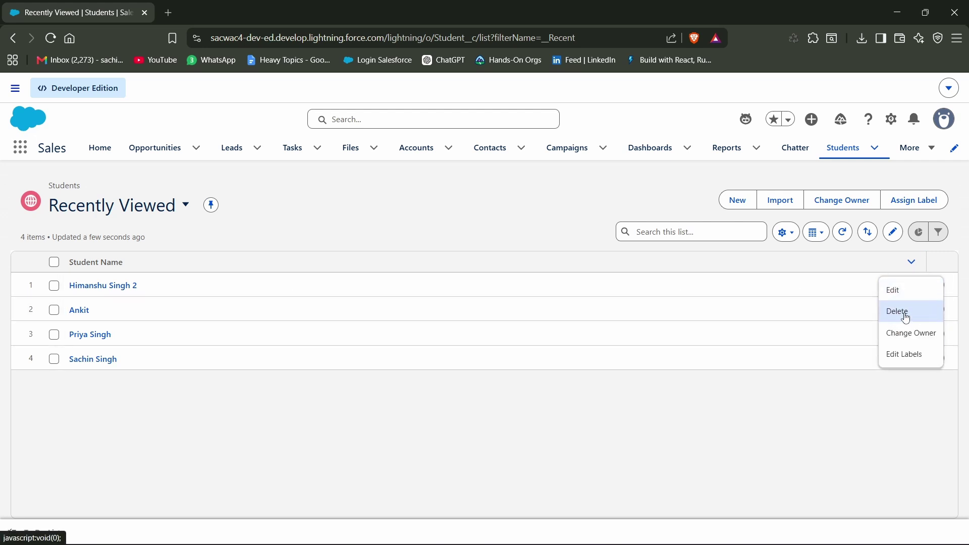
click(927, 308)
click(652, 334)
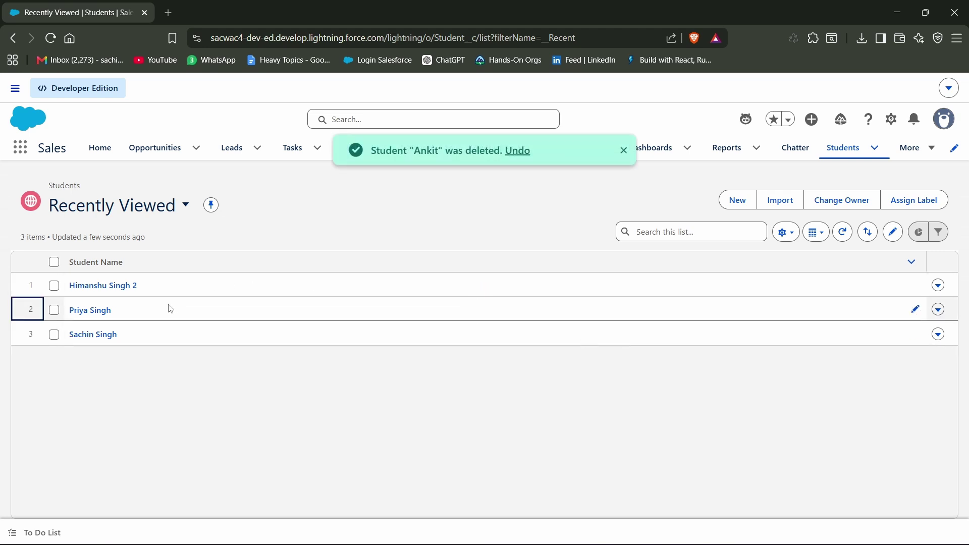
Delete the renamed student from its own record page.
click(113, 289)
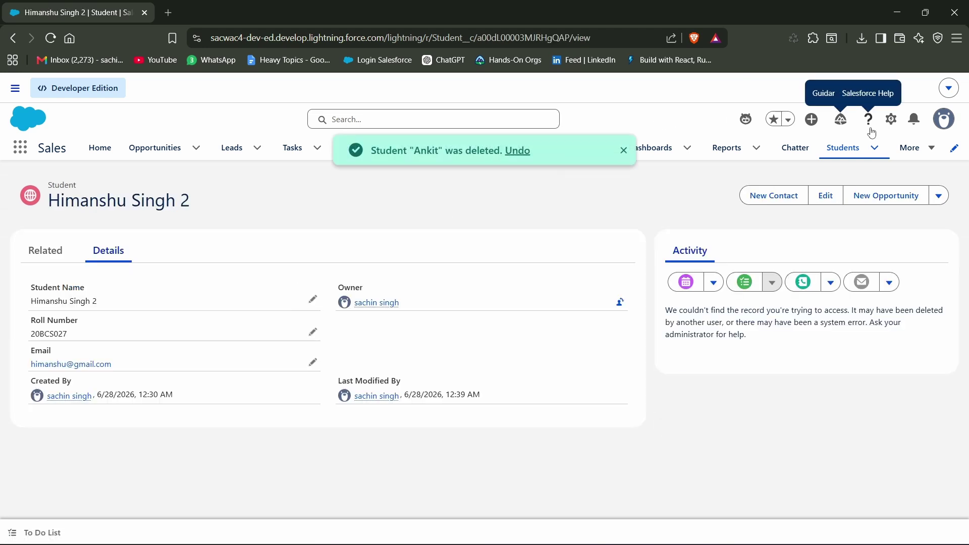
click(939, 195)
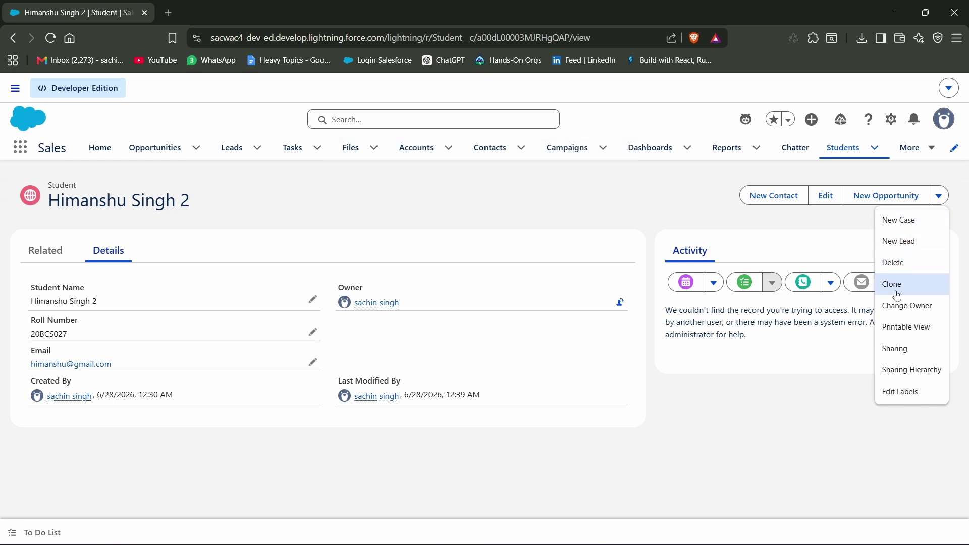
click(923, 267)
click(654, 339)
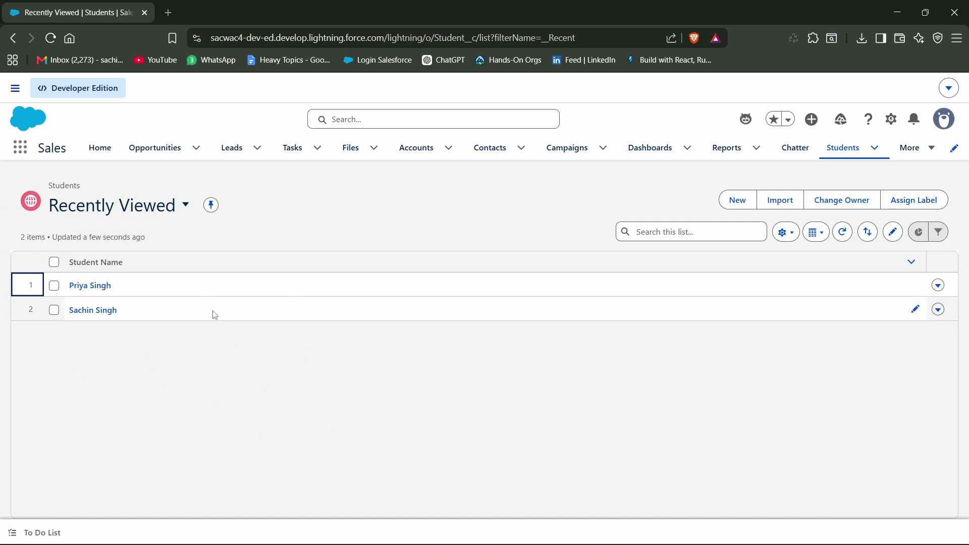
Find the Recycle Bin through an App Launcher search for 'recy' and restore the renamed student.
click(23, 149)
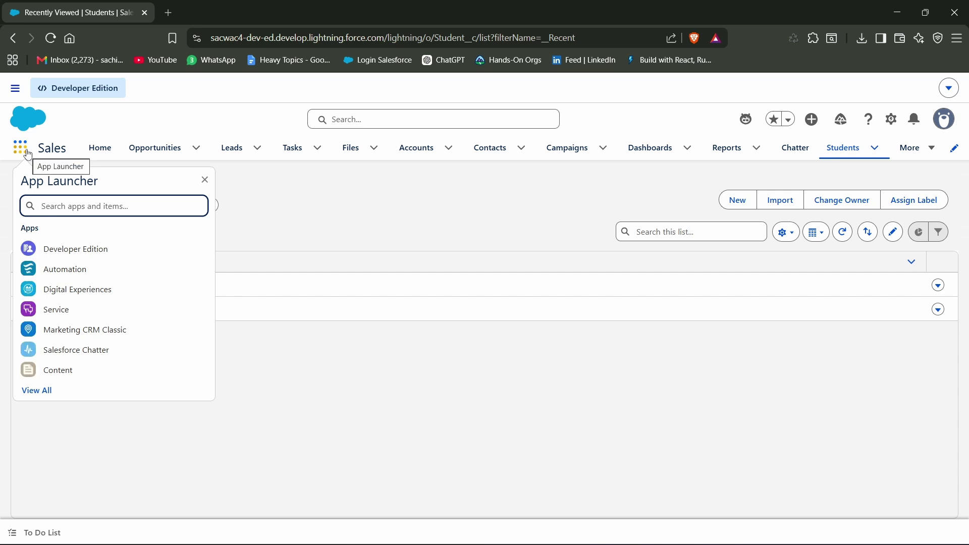
text(recy)
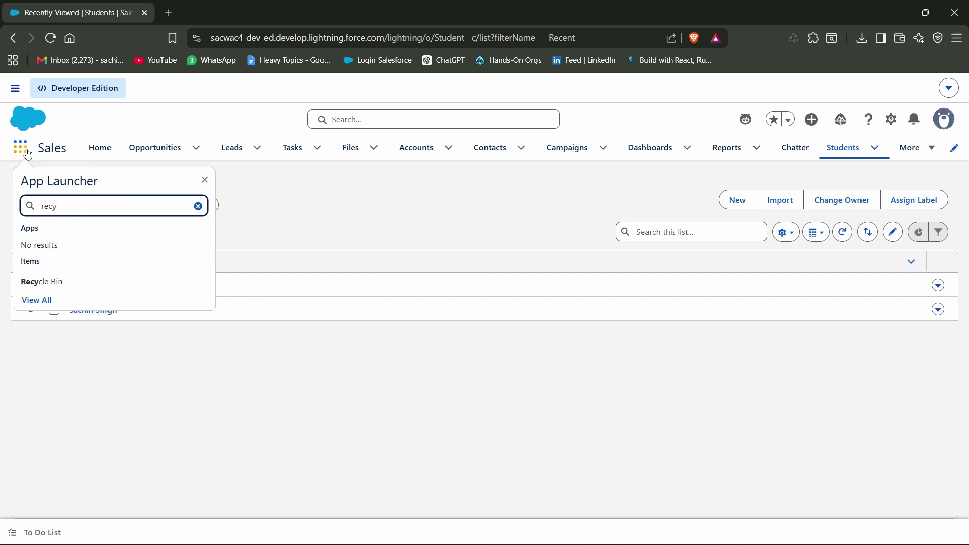
click(46, 281)
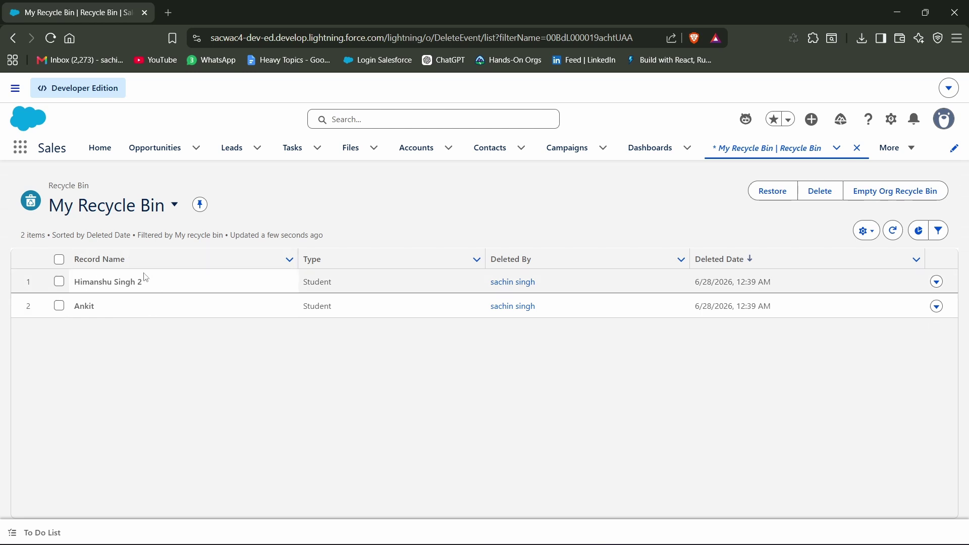
click(937, 283)
click(908, 303)
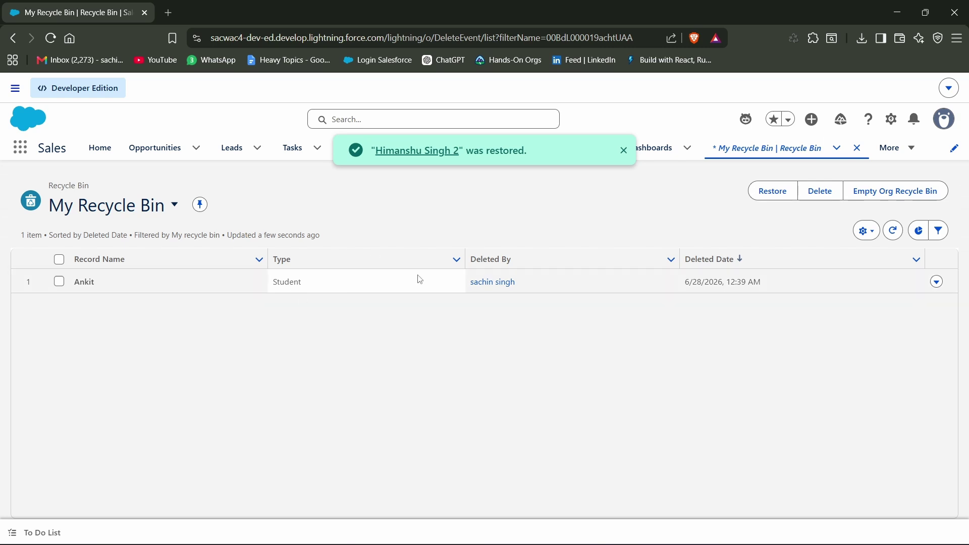
Return to the Students list through More > Students to confirm the restored record.
click(908, 148)
click(878, 324)
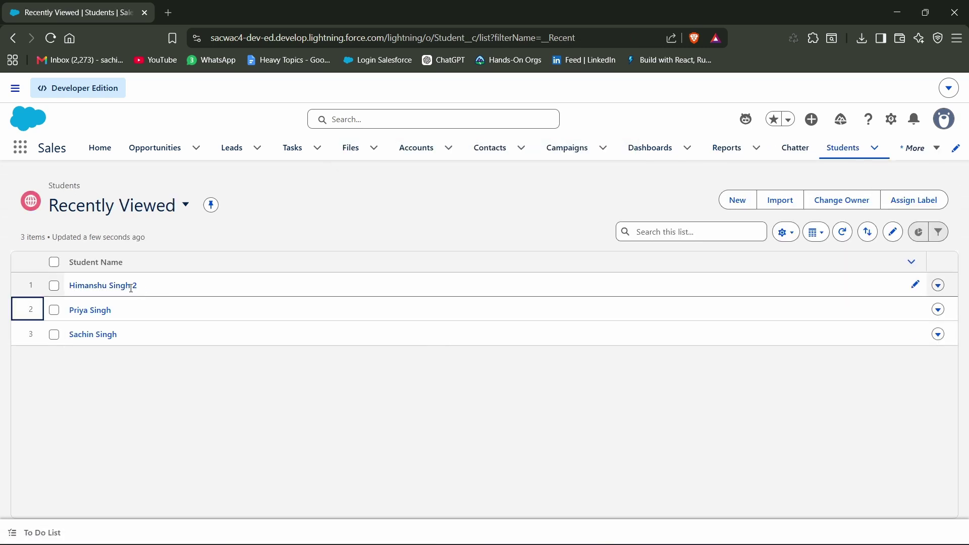
drag(139, 288, 59, 288)
click(337, 224)
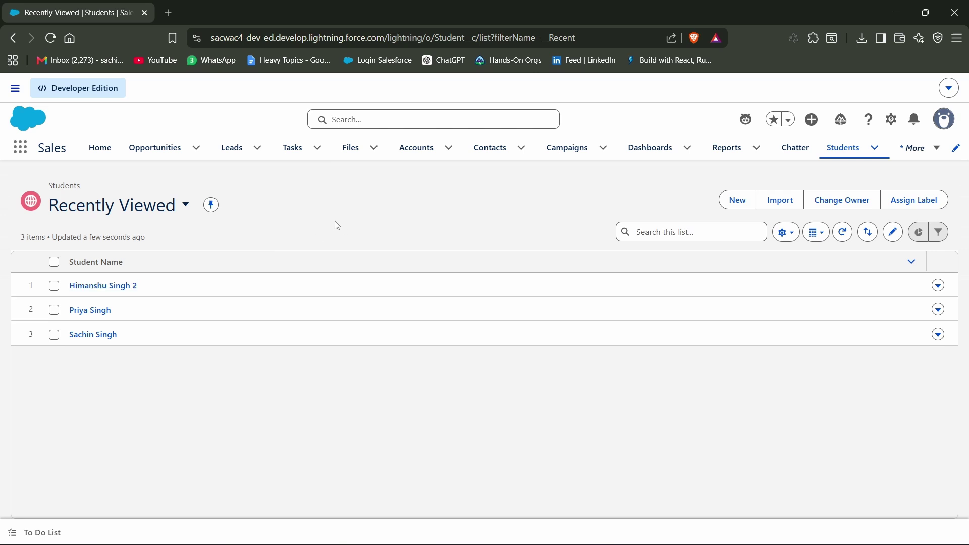